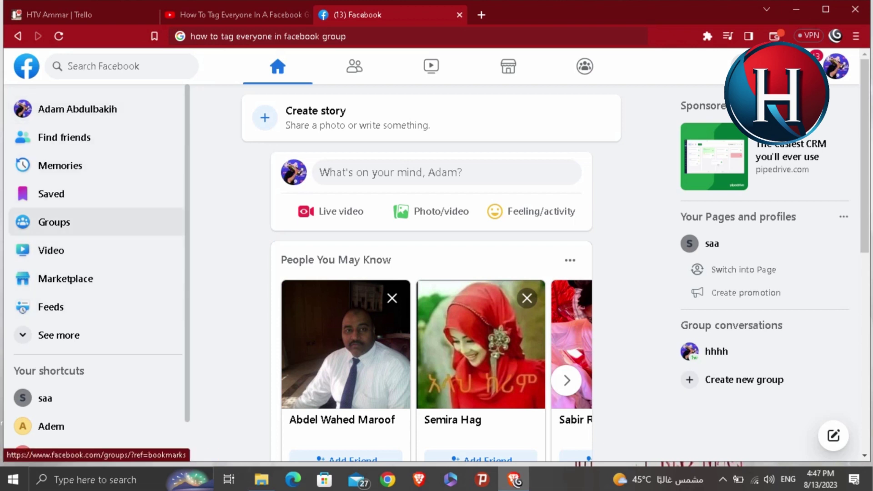
# Go to Groups, then Your groups, and open the joined group's page
pyautogui.click(53, 222)
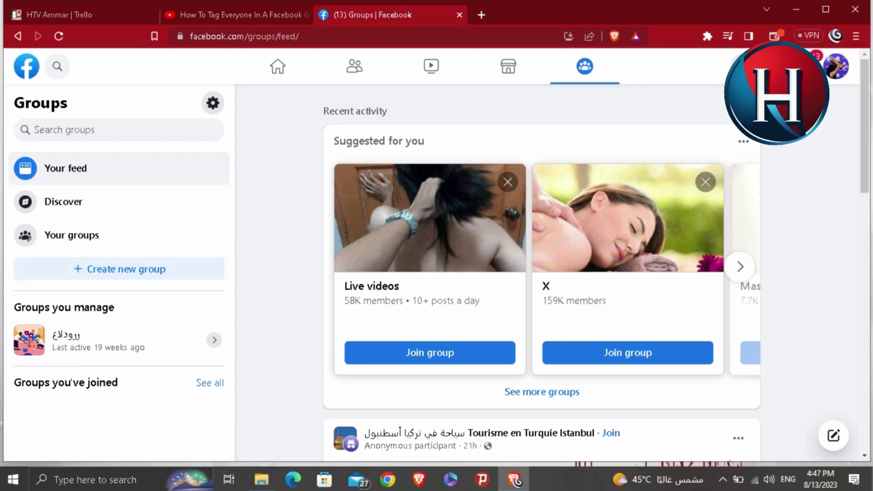
pyautogui.scroll(-2, 542, 273)
pyautogui.scroll(-4, 541, 273)
pyautogui.scroll(-2, 542, 273)
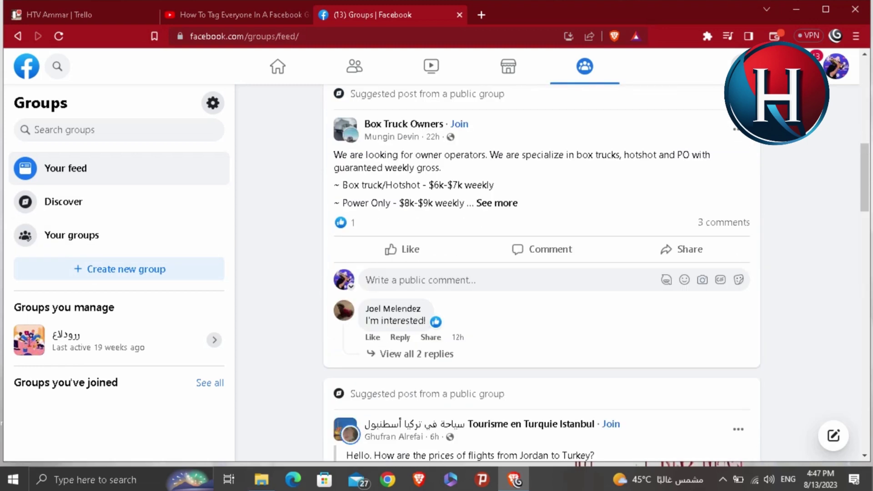
pyautogui.scroll(1, 541, 273)
pyautogui.scroll(3, 541, 273)
pyautogui.scroll(3, 541, 273)
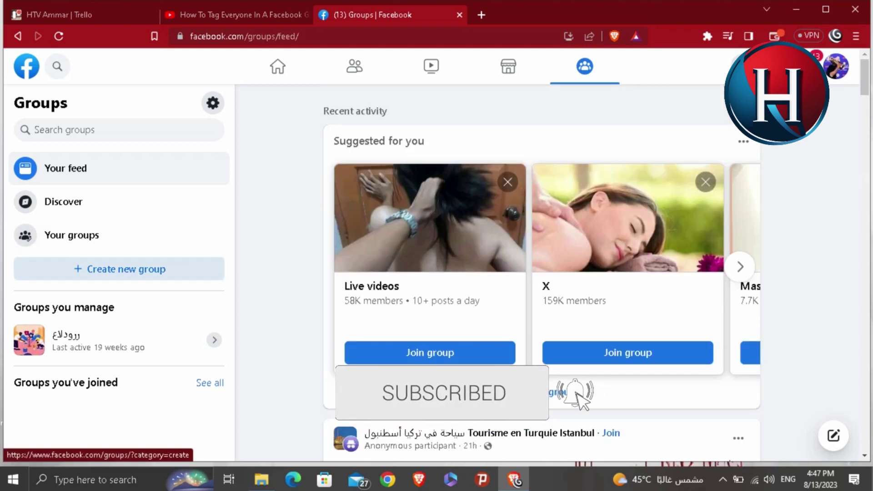
pyautogui.click(72, 235)
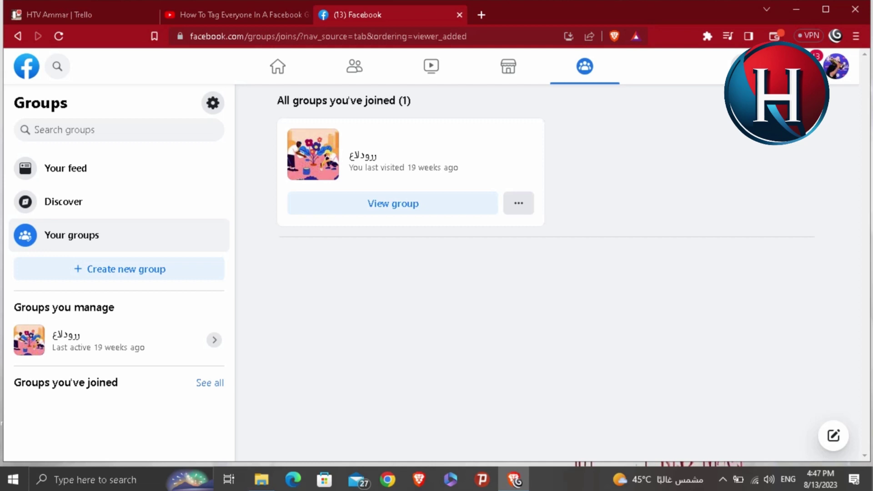
pyautogui.click(393, 203)
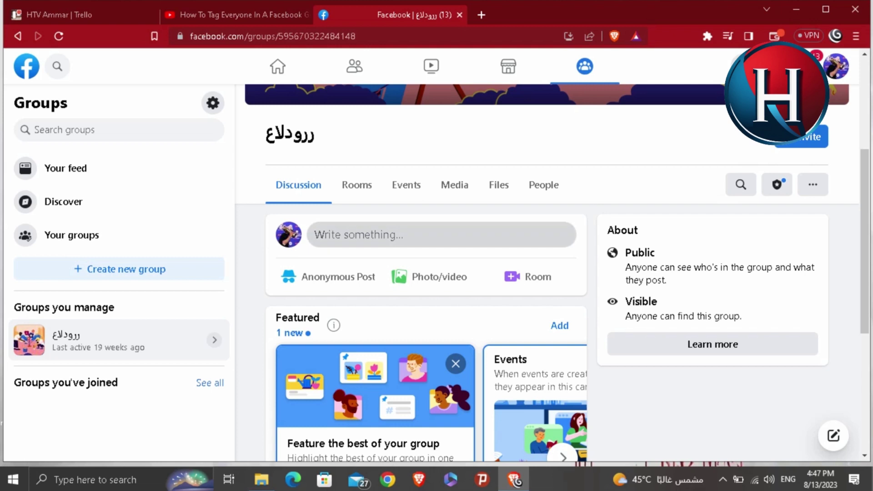
pyautogui.click(409, 234)
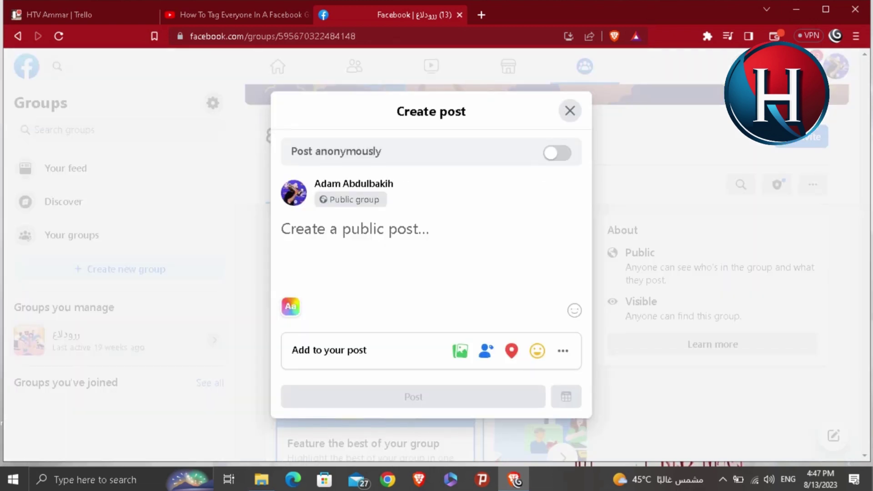
pyautogui.write('Subs')
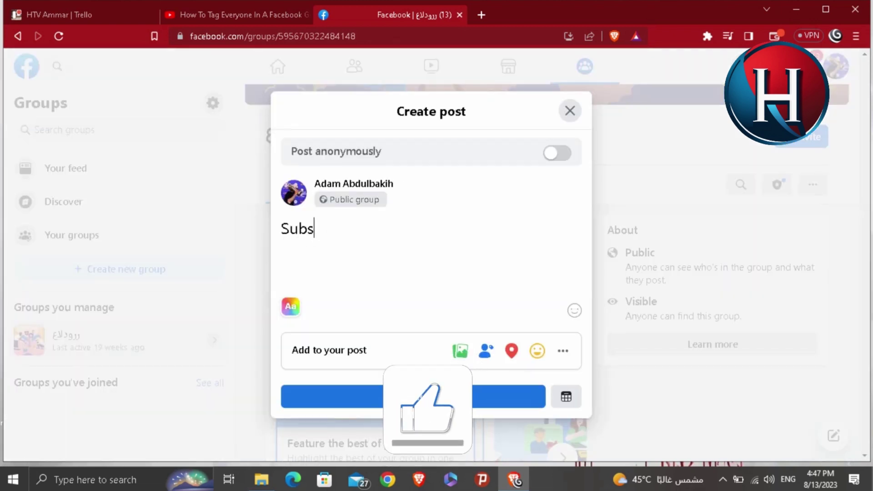
pyautogui.write('cribe to m')
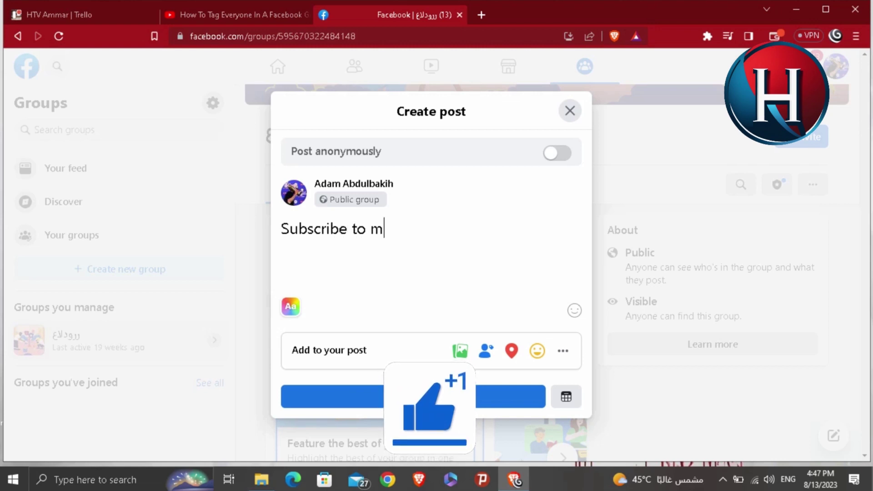
pyautogui.write('y new chan')
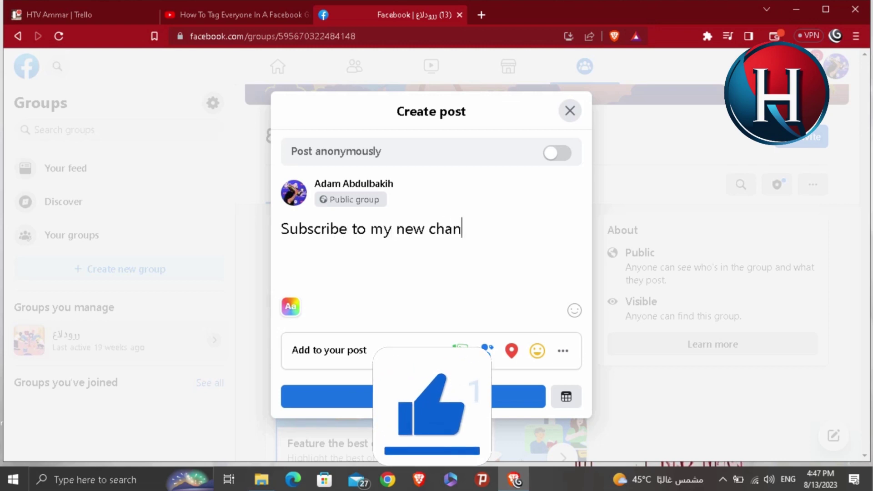
pyautogui.write('nel ')
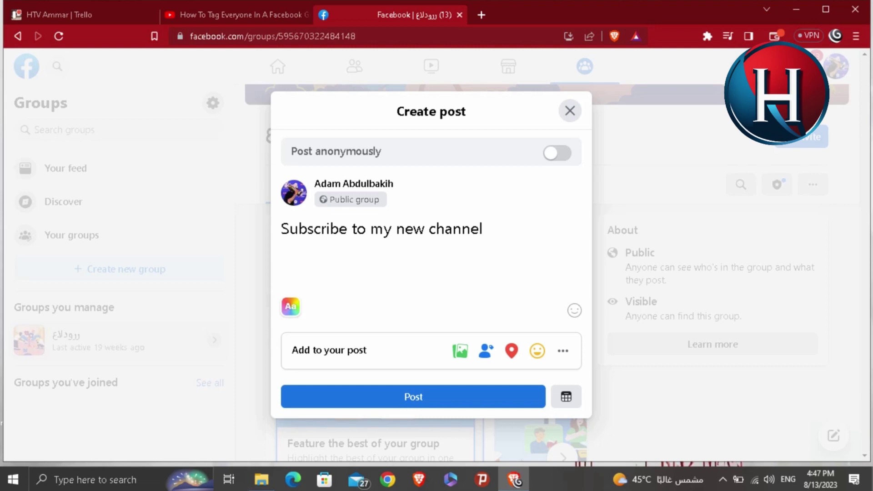
pyautogui.write('@')
pyautogui.write('ev')
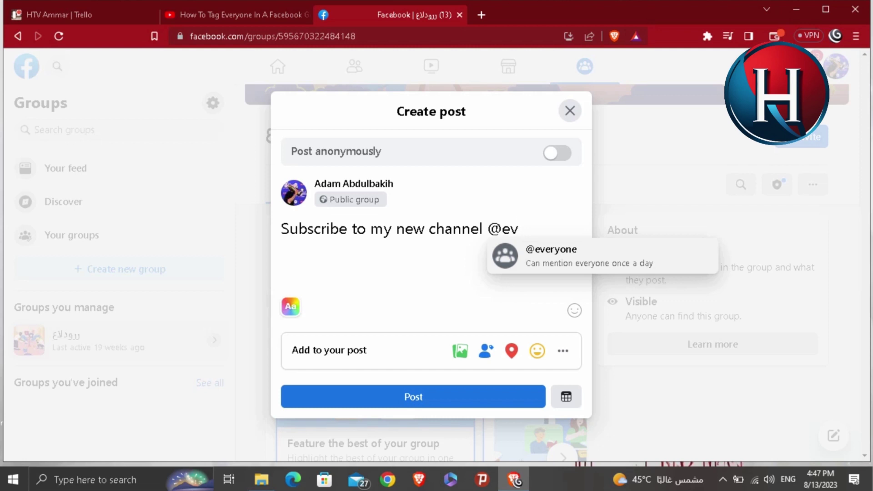
pyautogui.press('Return')
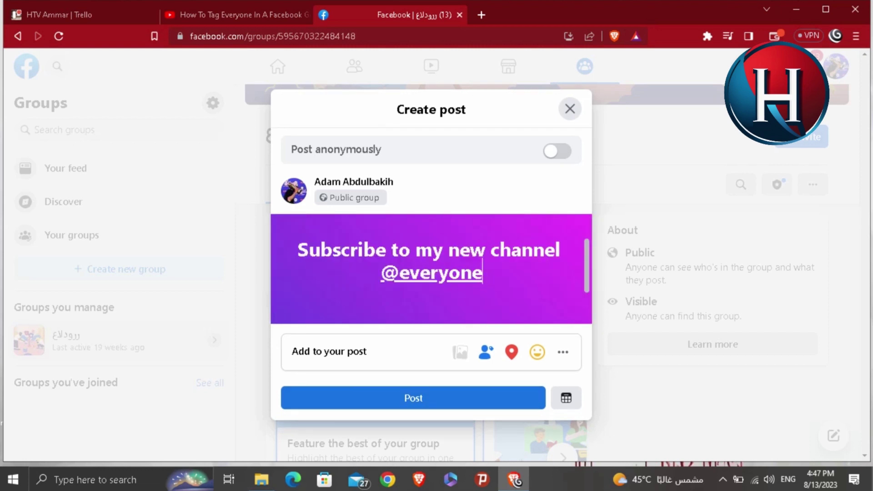
pyautogui.scroll(1, 431, 268)
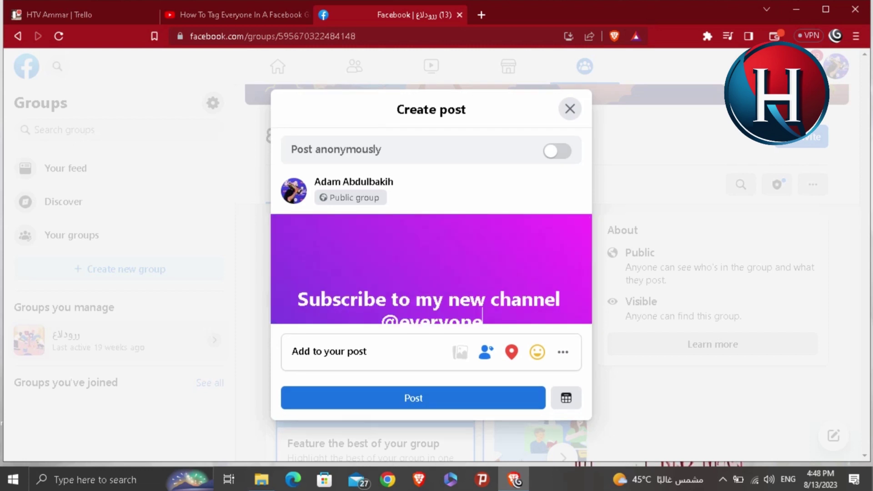
pyautogui.scroll(-1, 431, 269)
pyautogui.scroll(1, 431, 269)
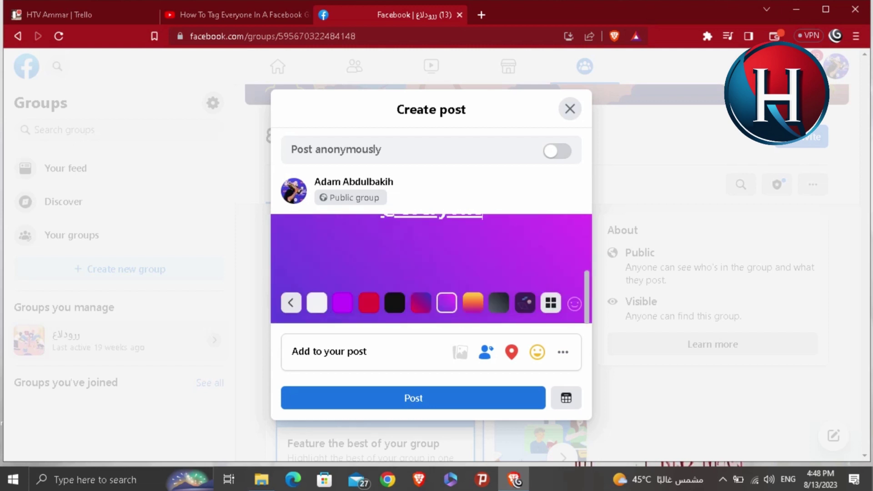
pyautogui.click(413, 397)
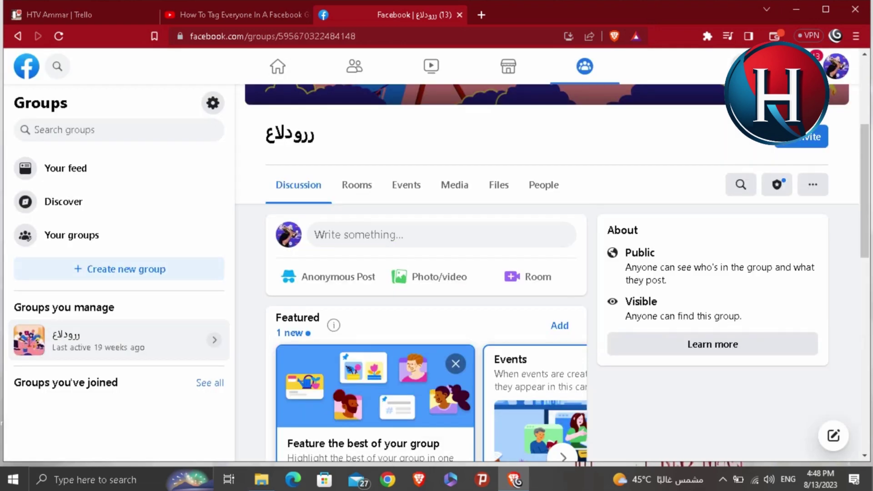
pyautogui.scroll(-2, 426, 273)
pyautogui.scroll(-2, 426, 274)
pyautogui.scroll(-1, 426, 274)
pyautogui.scroll(-2, 427, 272)
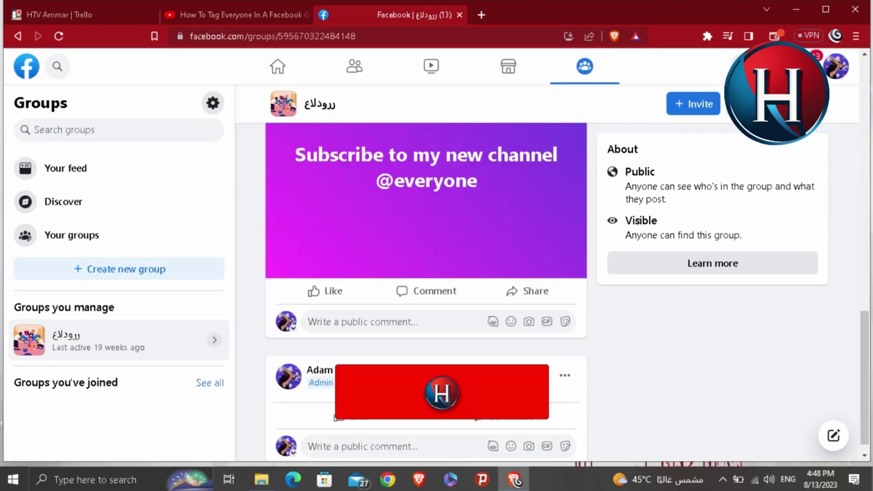
pyautogui.scroll(1, 427, 272)
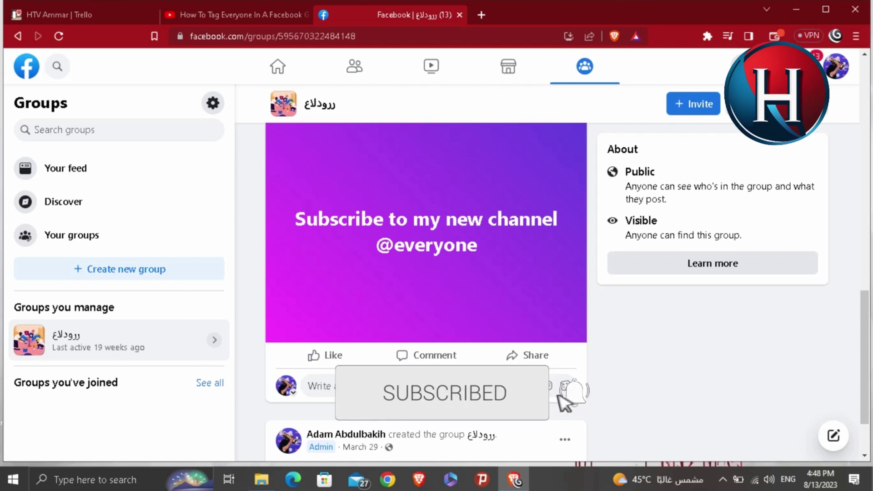
pyautogui.scroll(1, 427, 273)
pyautogui.scroll(2, 426, 273)
pyautogui.scroll(1, 426, 273)
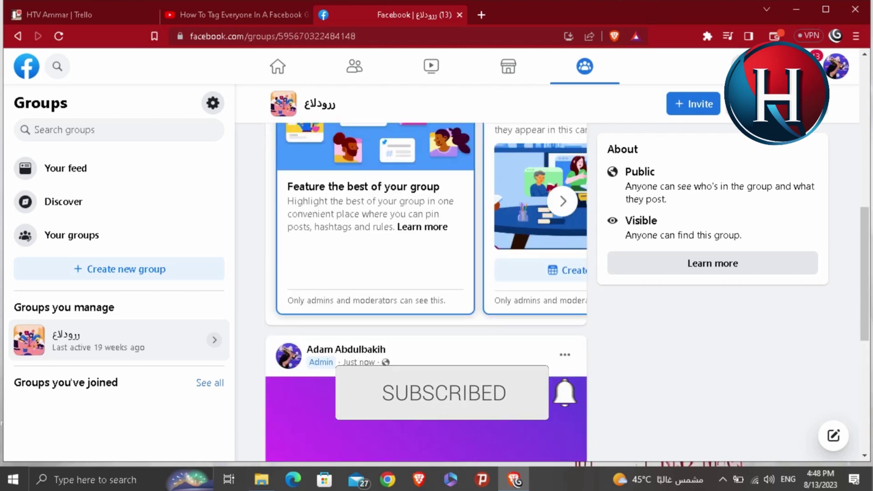